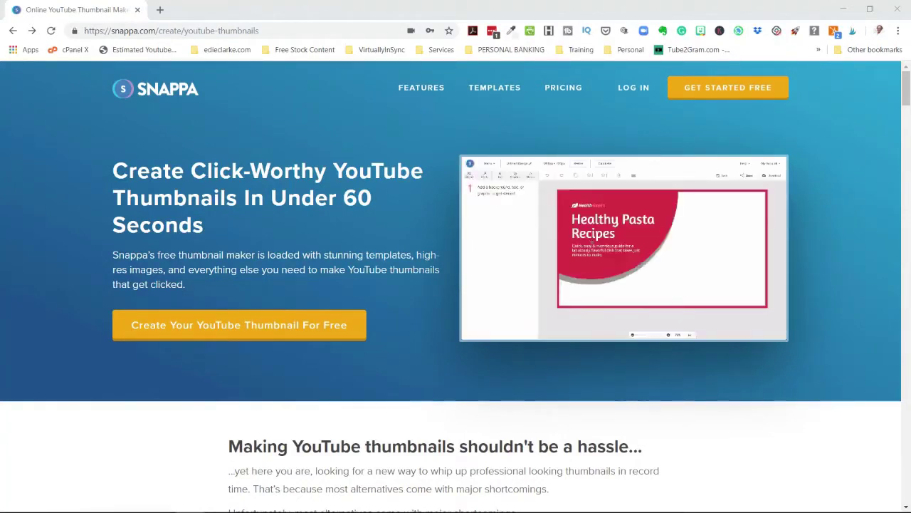
Go to the pricing page and review the Starter, Pro ($10) and Team ($20) plan comparison
click(559, 90)
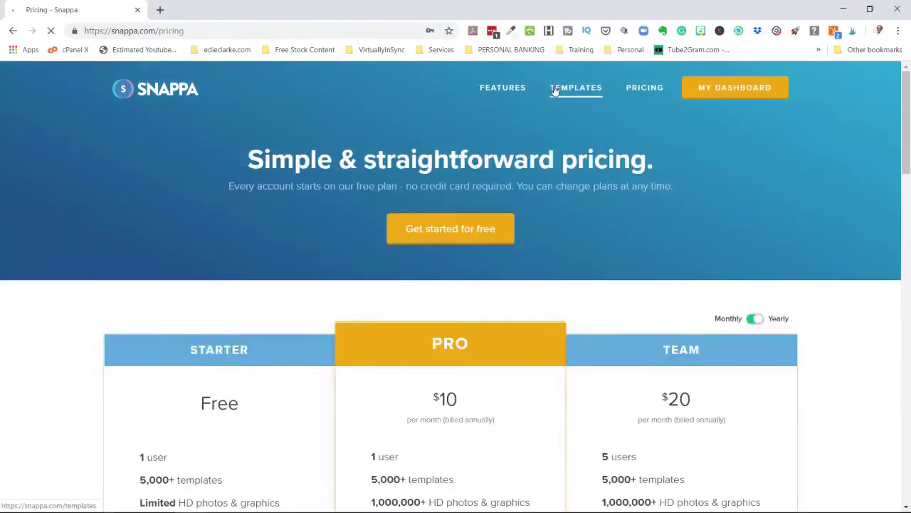
scroll(199, 285, down, 2)
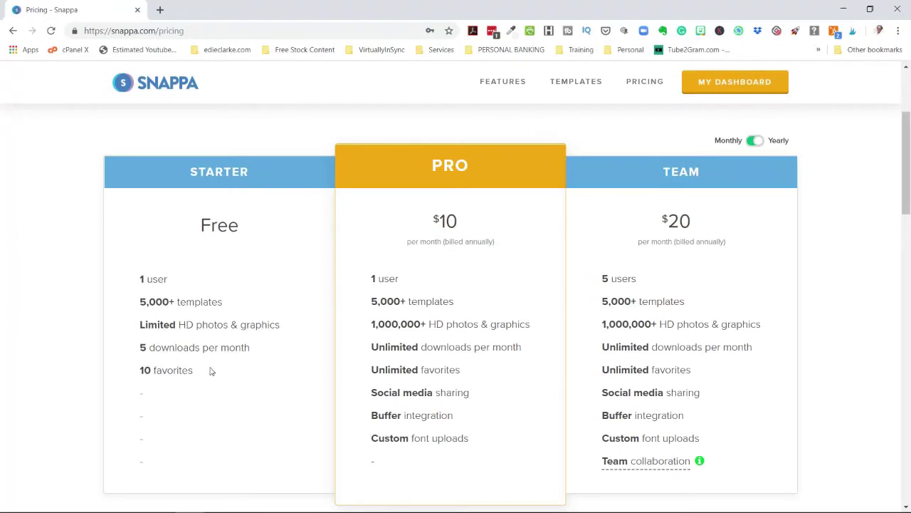
scroll(210, 368, down, 1)
scroll(210, 367, down, 1)
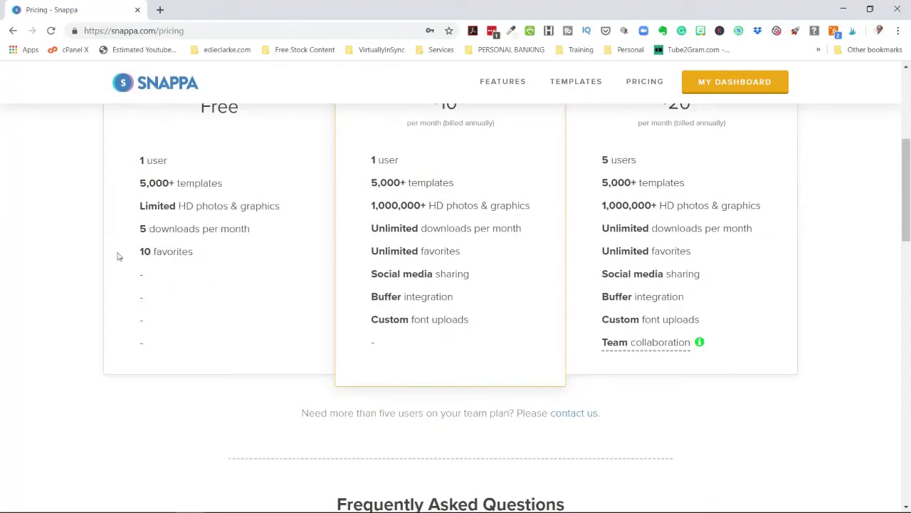
scroll(334, 276, up, 2)
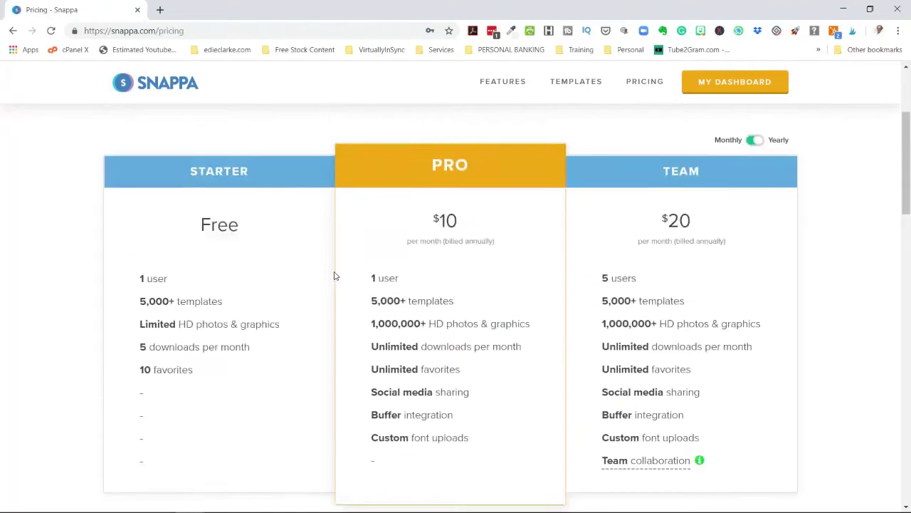
scroll(334, 275, up, 1)
scroll(335, 276, down, 1)
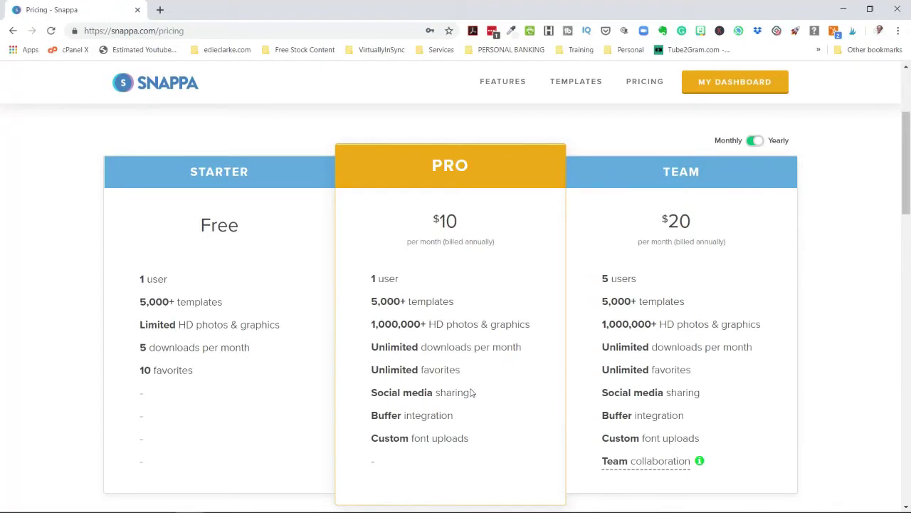
scroll(579, 417, up, 3)
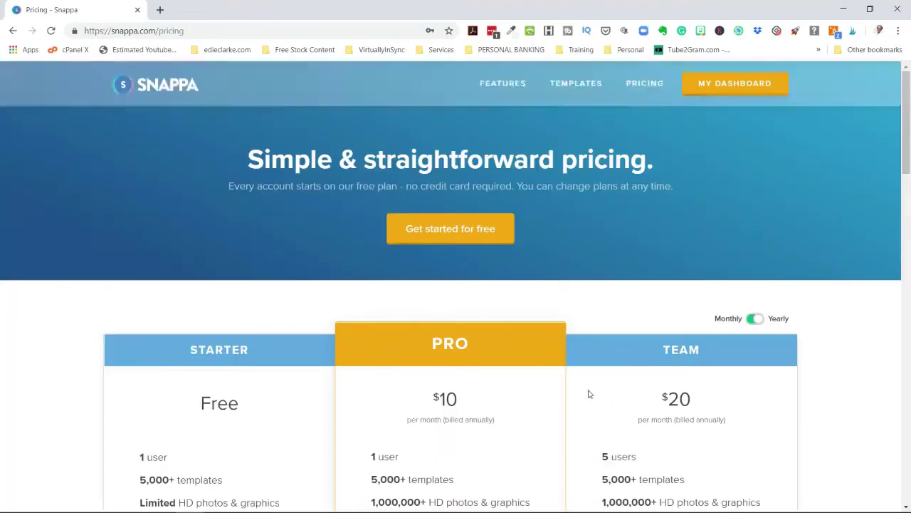
Go to My Dashboard and browse the Create a Graphic presets, including YouTube Thumbnail 1280px x 720px
click(734, 89)
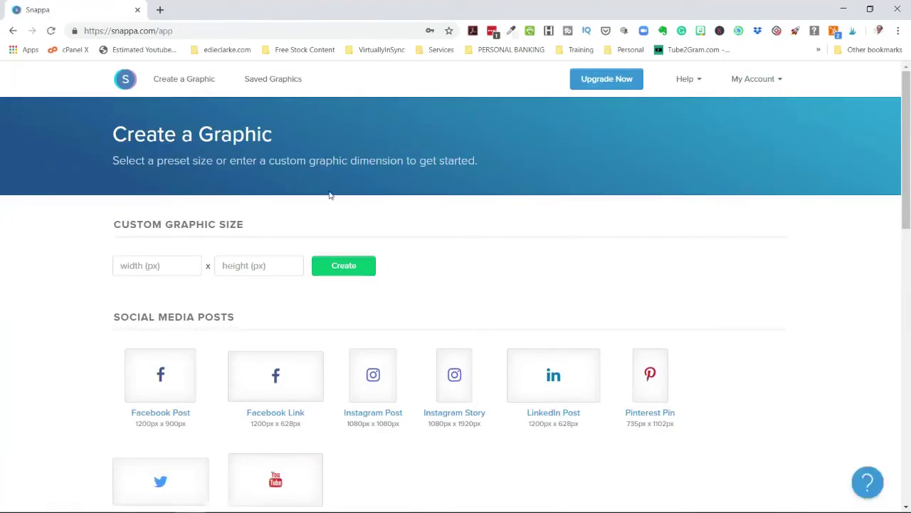
scroll(449, 261, down, 2)
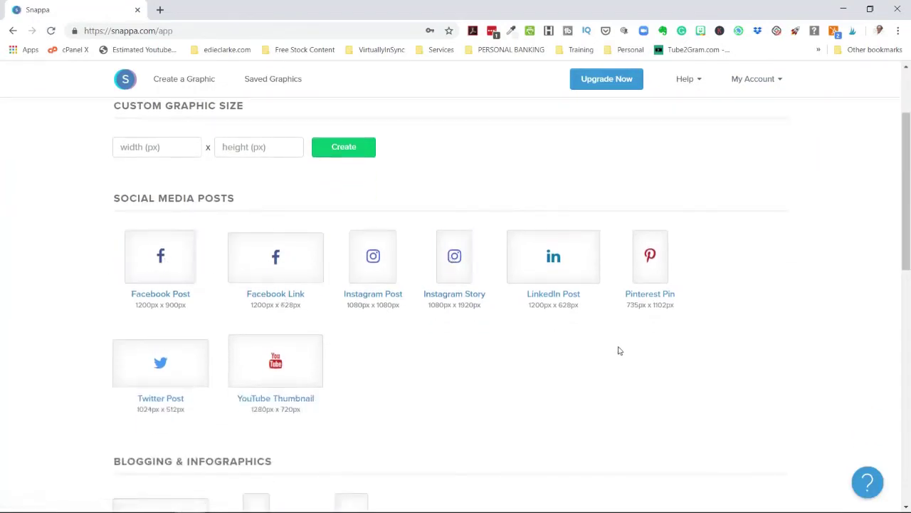
scroll(423, 370, down, 3)
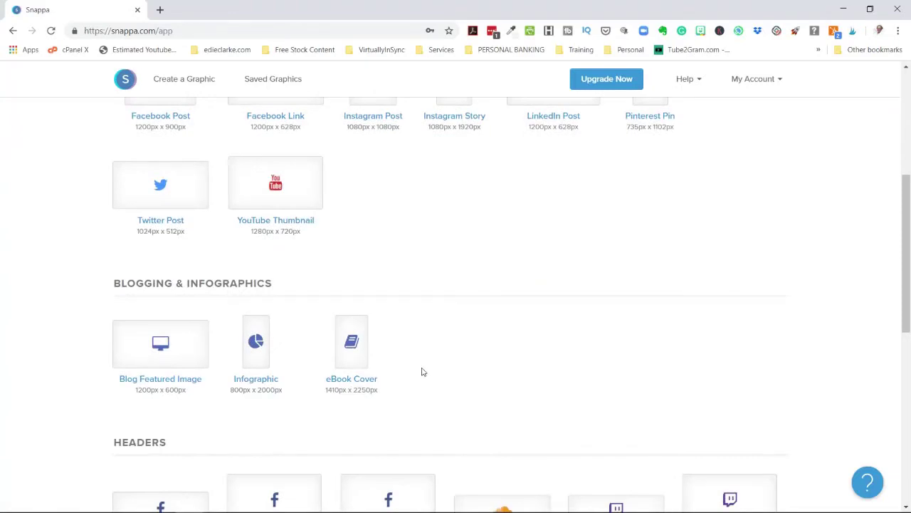
scroll(423, 372, down, 4)
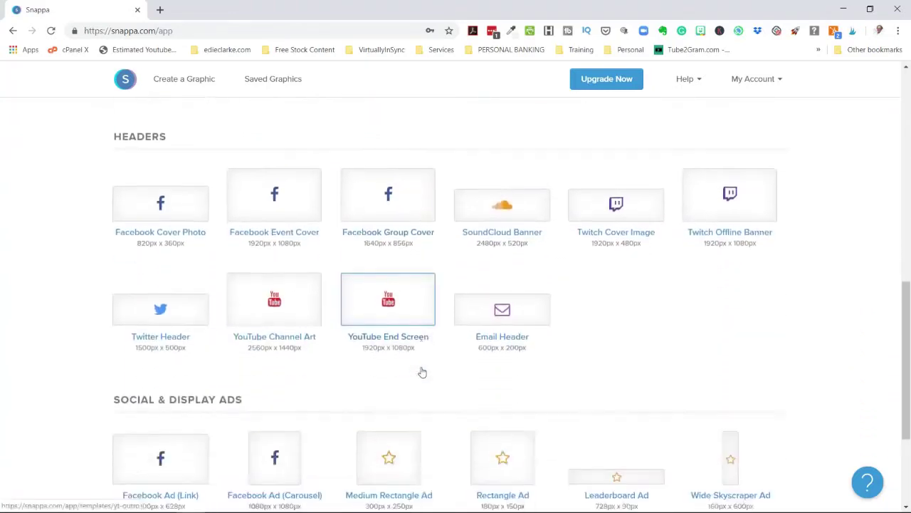
scroll(422, 372, down, 3)
scroll(421, 366, up, 1)
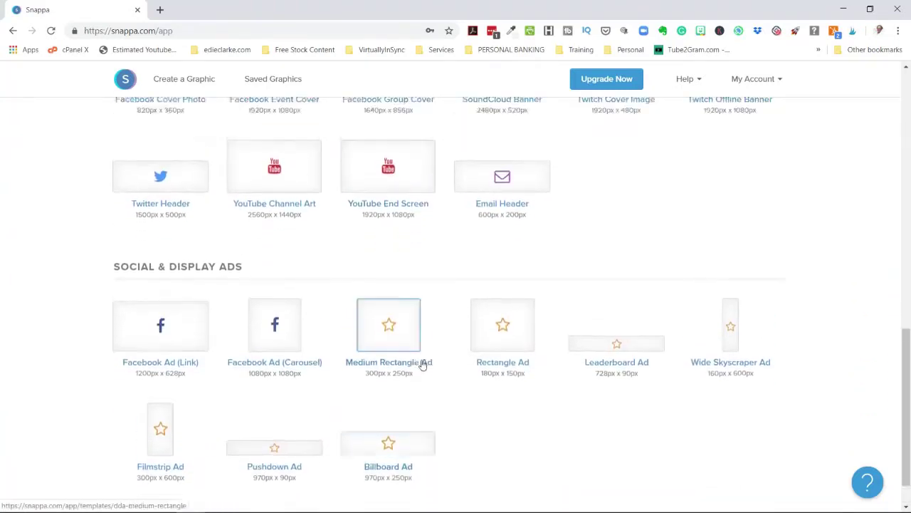
scroll(423, 364, up, 8)
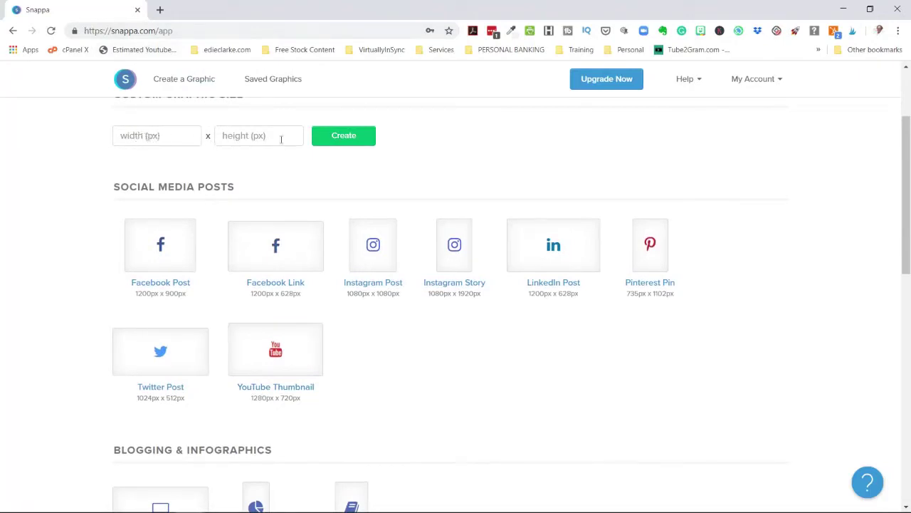
Pick the YouTube Thumbnail preset and scroll the templates to 'How To Create Content That Prints Money'
click(289, 368)
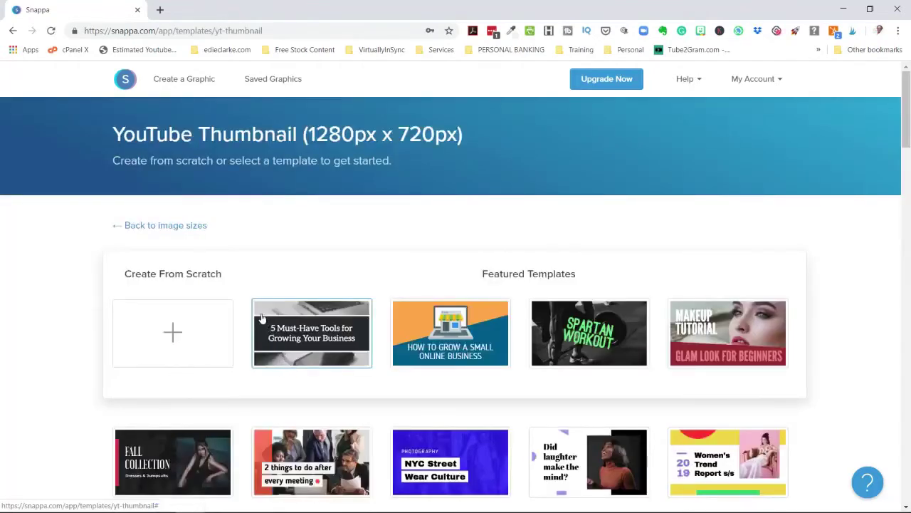
scroll(260, 315, down, 3)
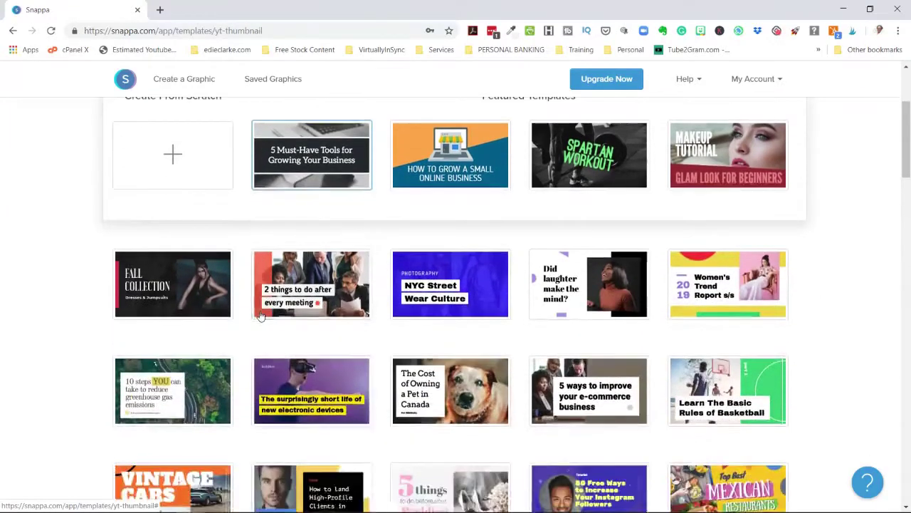
scroll(260, 316, down, 4)
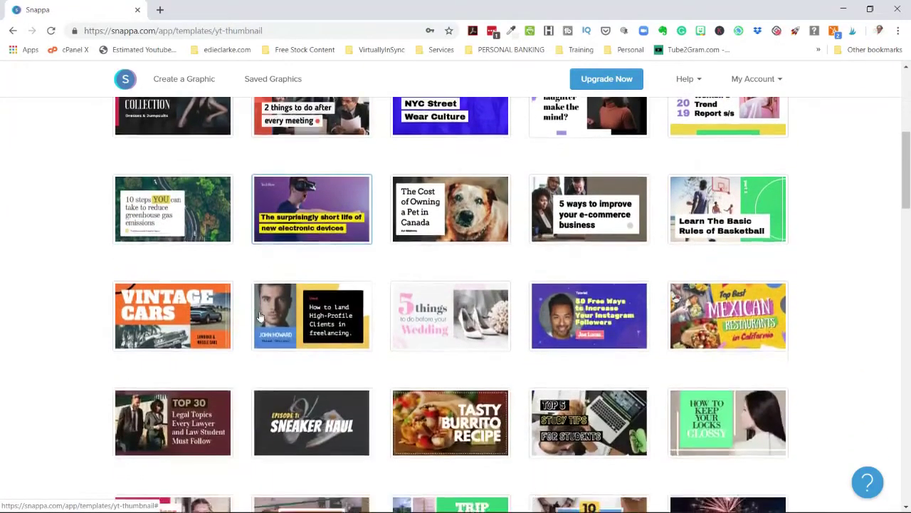
scroll(262, 315, down, 4)
scroll(262, 315, down, 8)
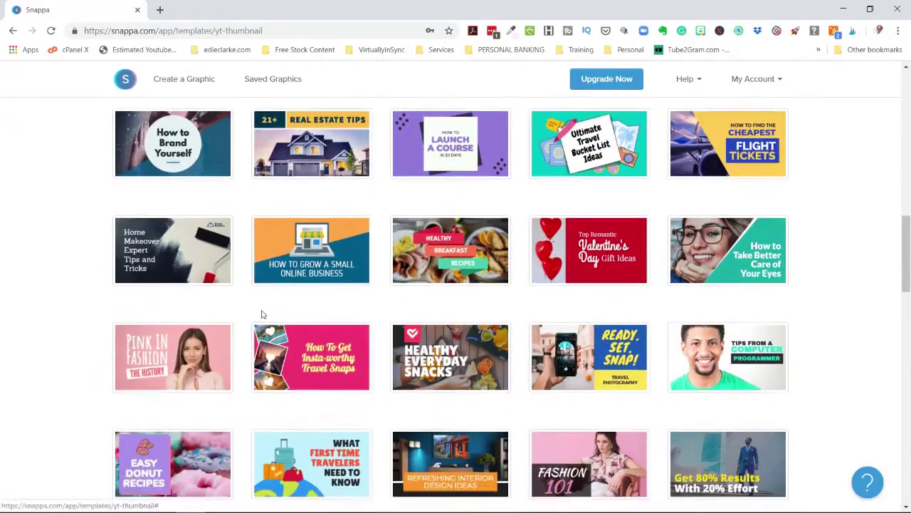
scroll(267, 314, down, 3)
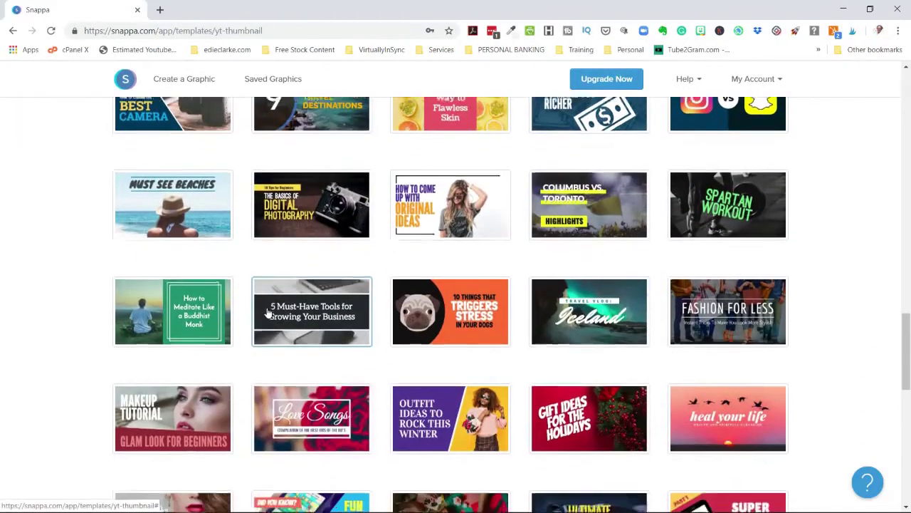
scroll(272, 315, down, 4)
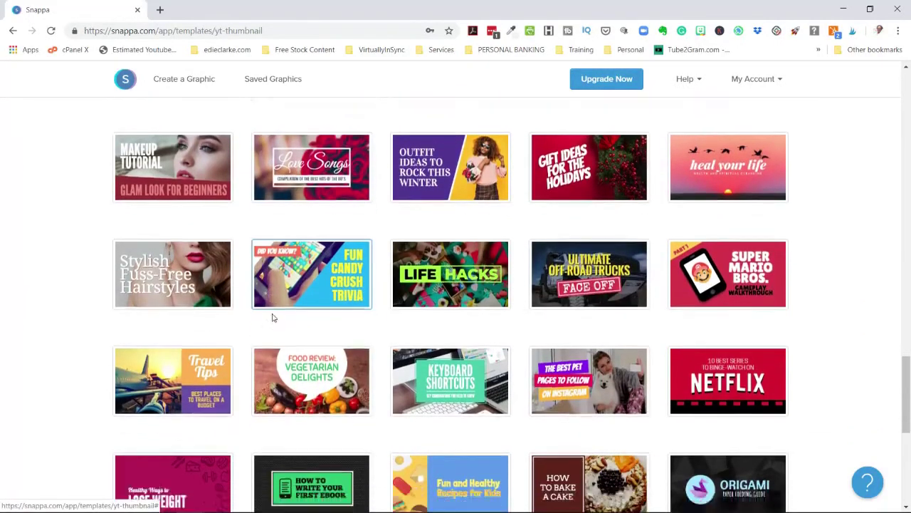
scroll(278, 329, down, 2)
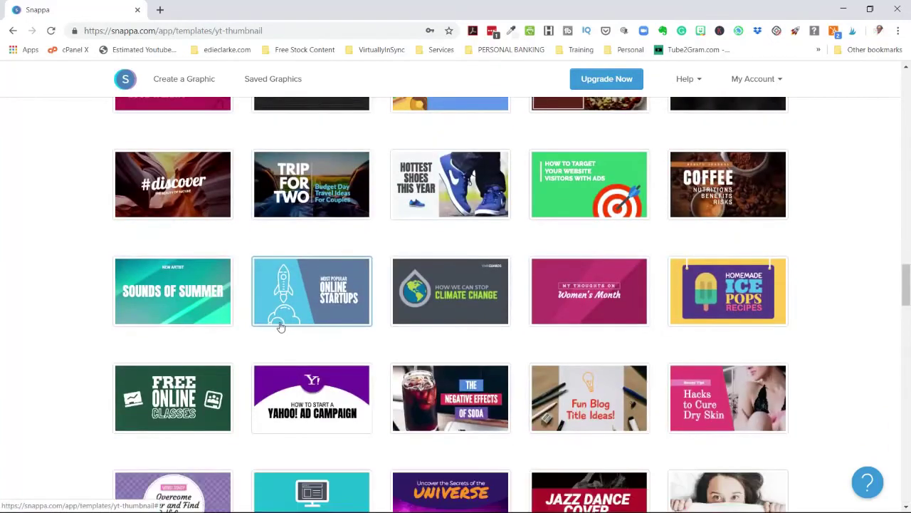
scroll(279, 324, down, 7)
scroll(282, 329, down, 7)
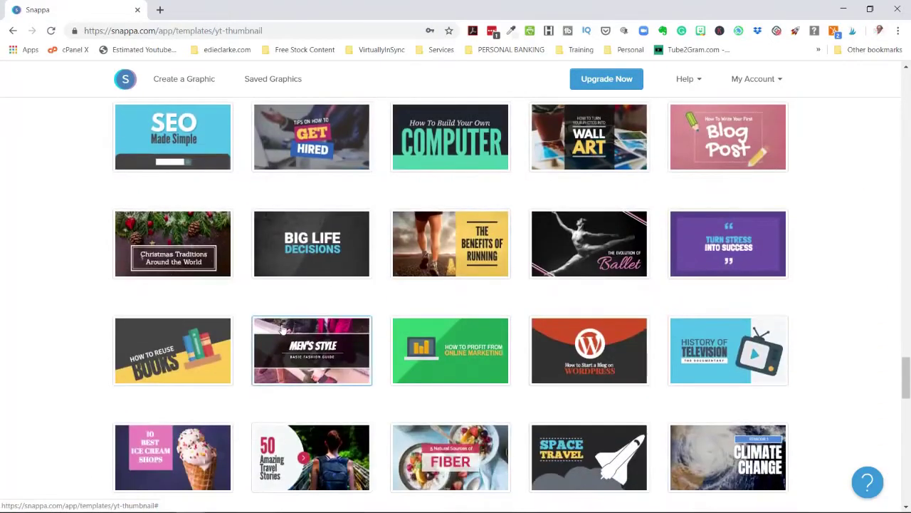
scroll(282, 329, down, 3)
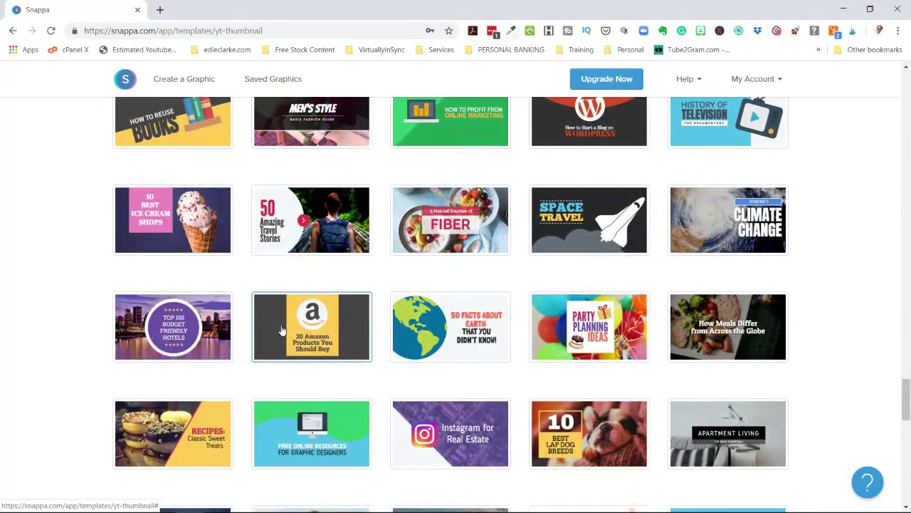
scroll(282, 330, down, 3)
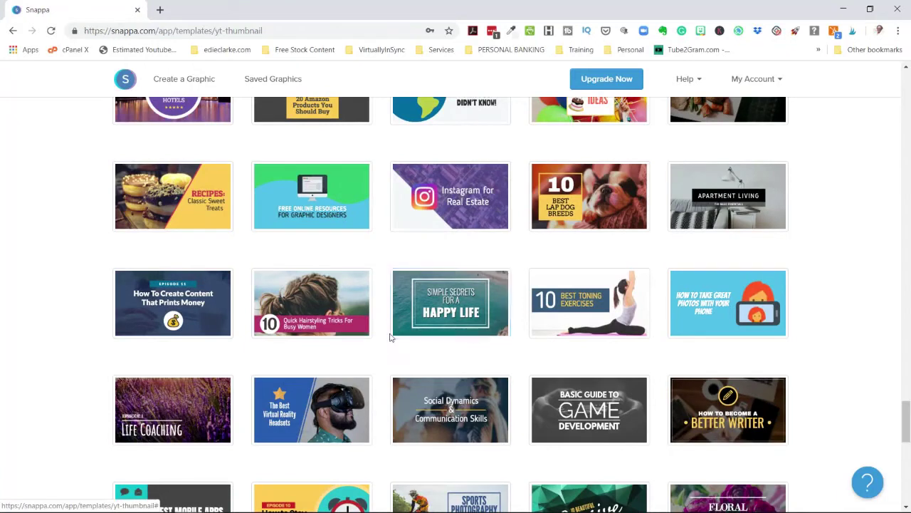
Open the 'How To Create Content That Prints Money' template in the editor and browse background stock photos
click(214, 331)
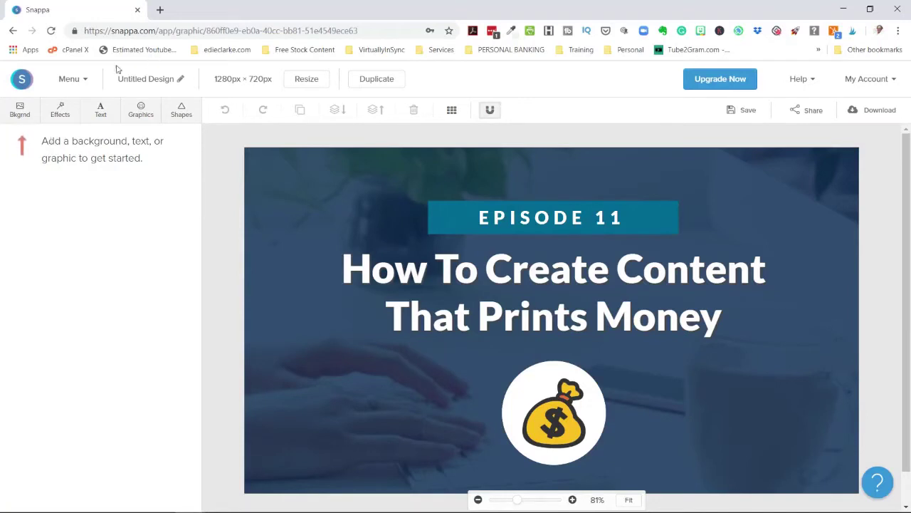
click(21, 114)
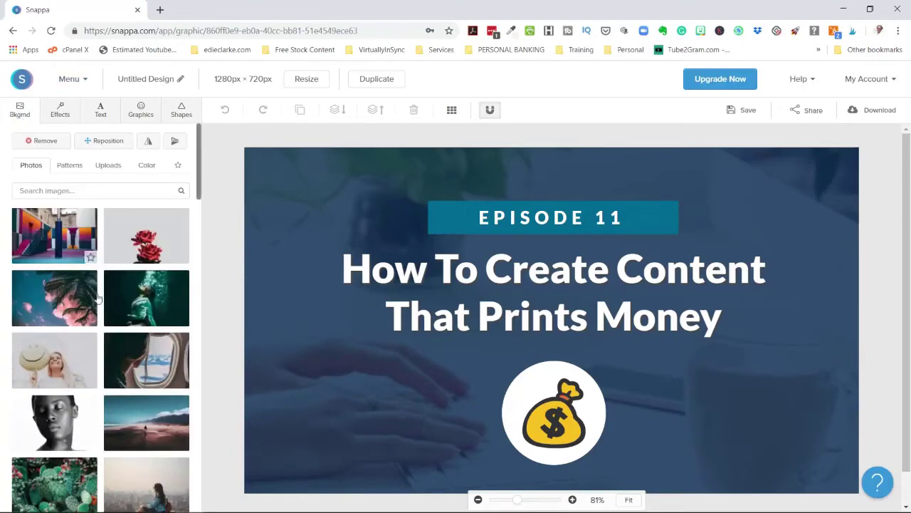
scroll(99, 324, down, 5)
scroll(99, 324, down, 5)
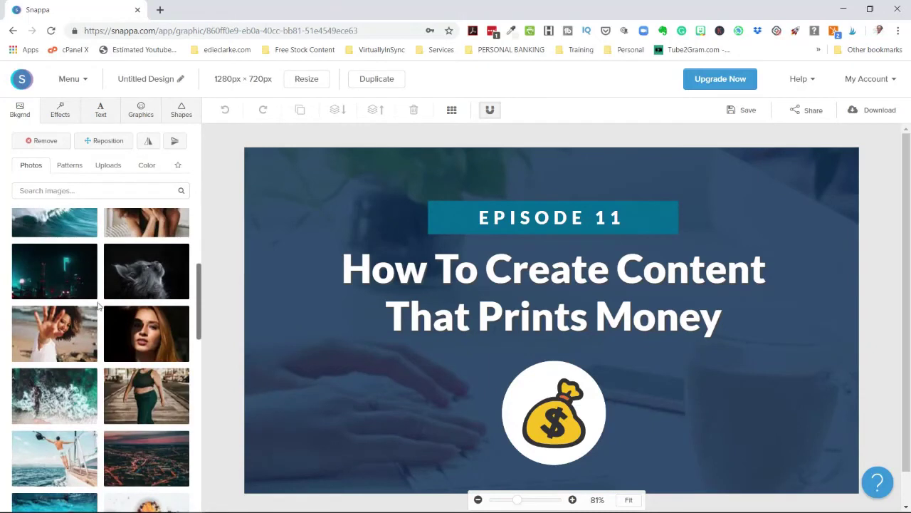
Search background photos for 'office' and set the business handshake photo as the background
click(54, 191)
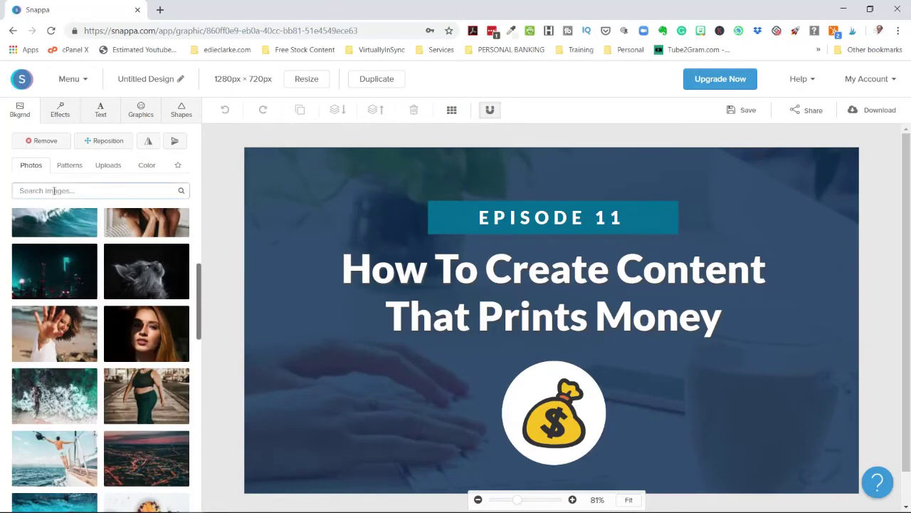
text(c)
text(ffice)
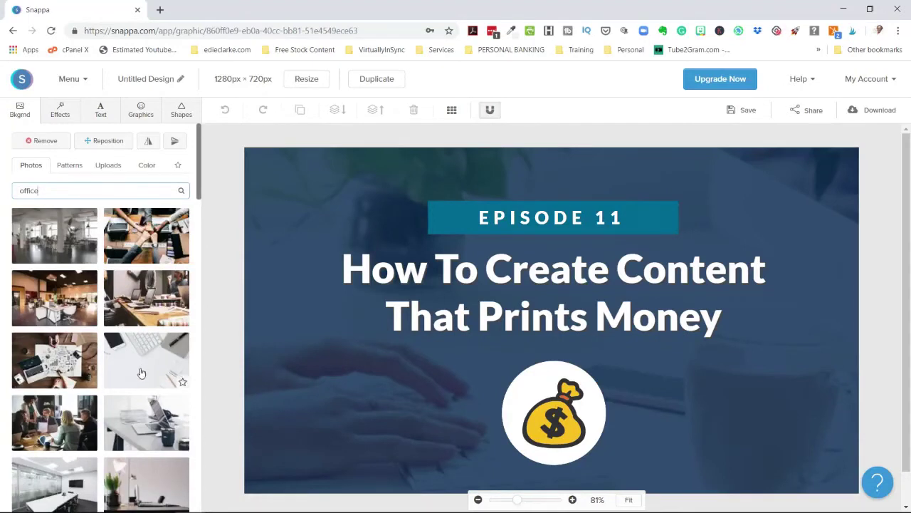
scroll(137, 372, down, 2)
scroll(135, 373, down, 2)
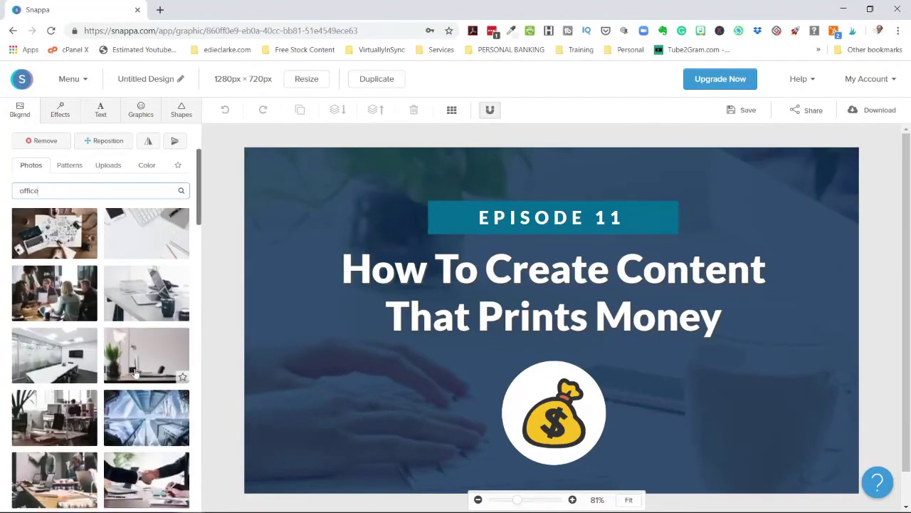
click(146, 385)
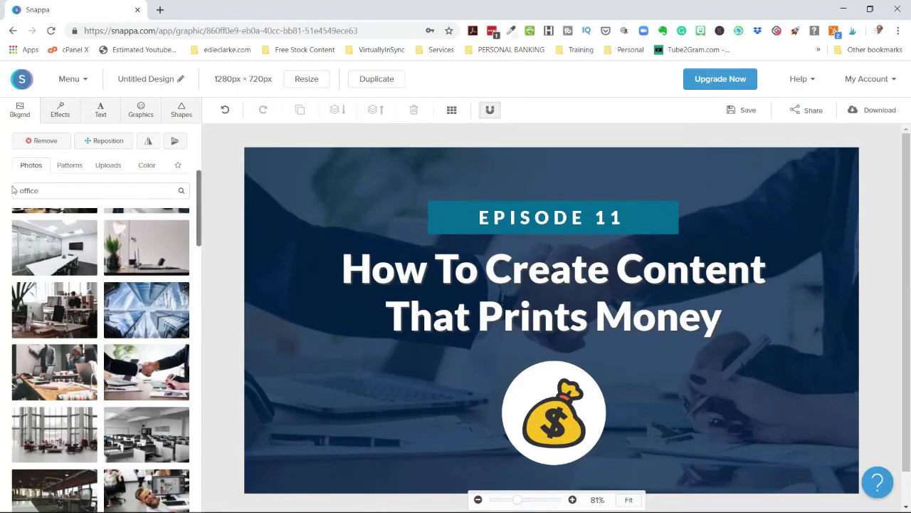
Set the uploaded faces-grid image as the background, checking the Color tab before returning to Uploads
click(74, 167)
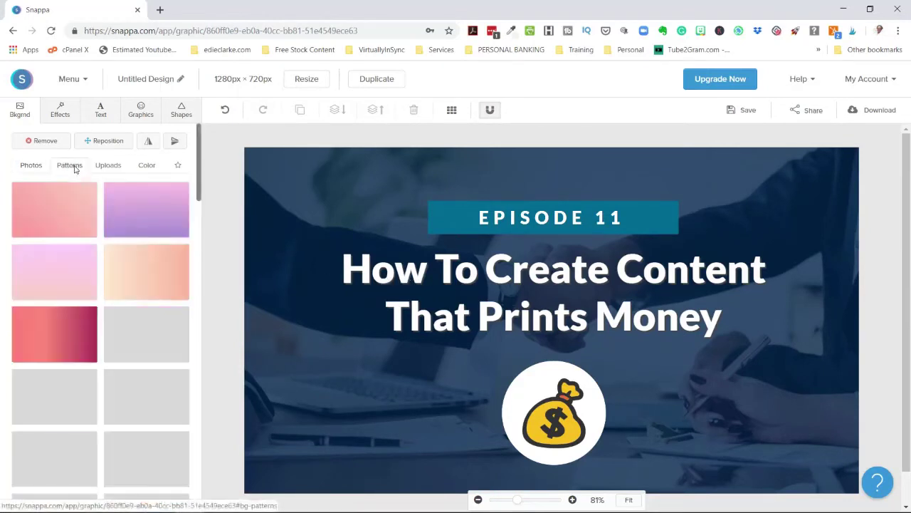
click(110, 169)
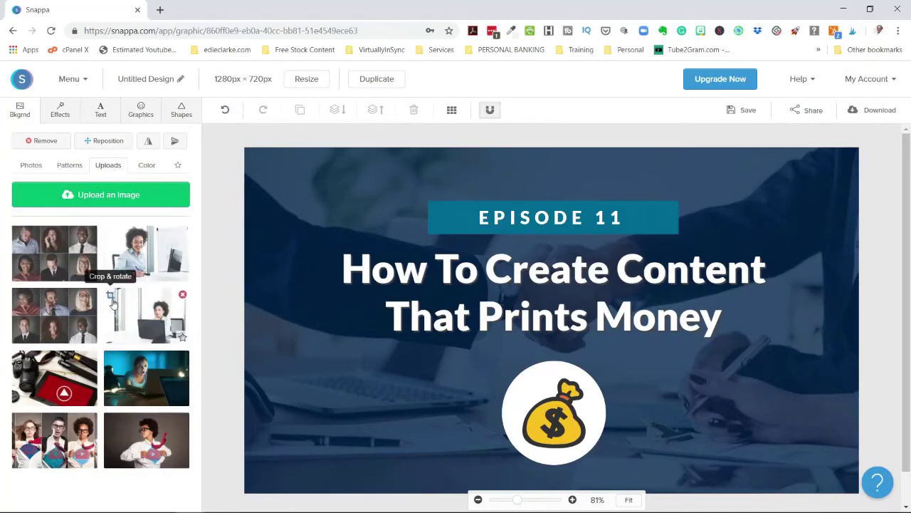
click(43, 265)
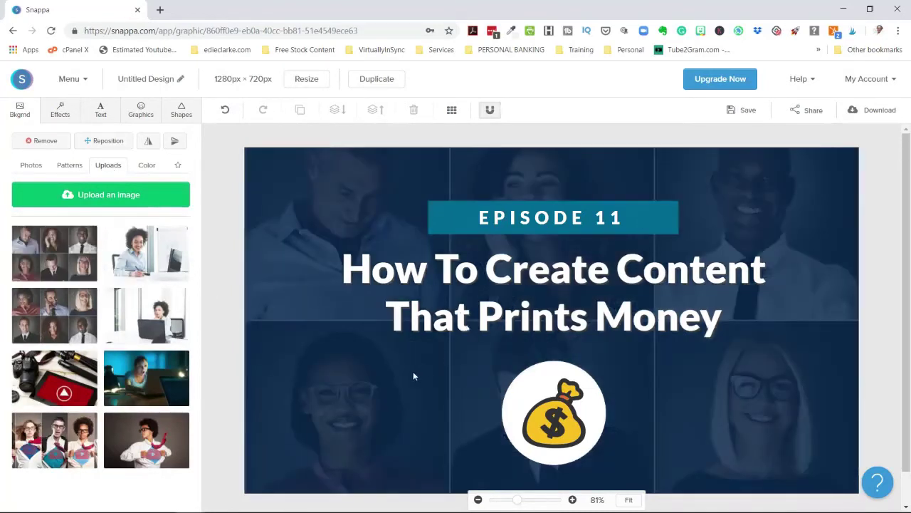
click(143, 173)
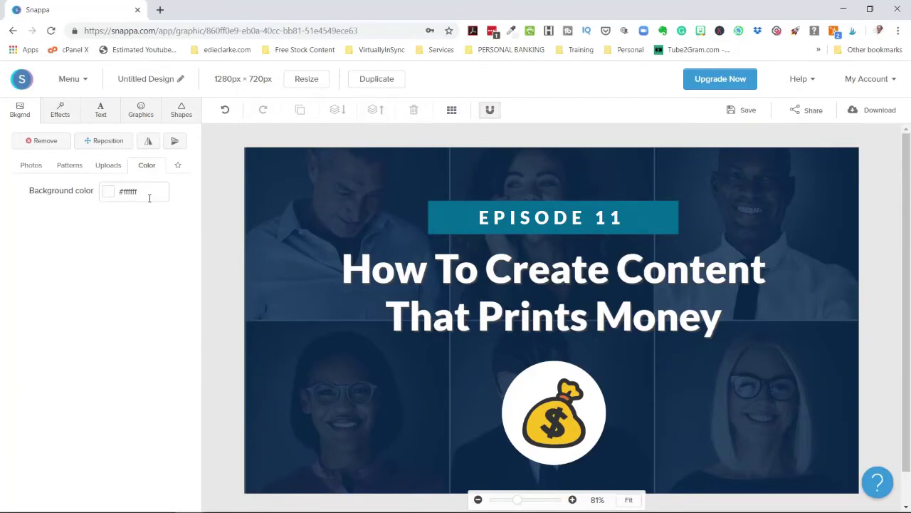
click(111, 168)
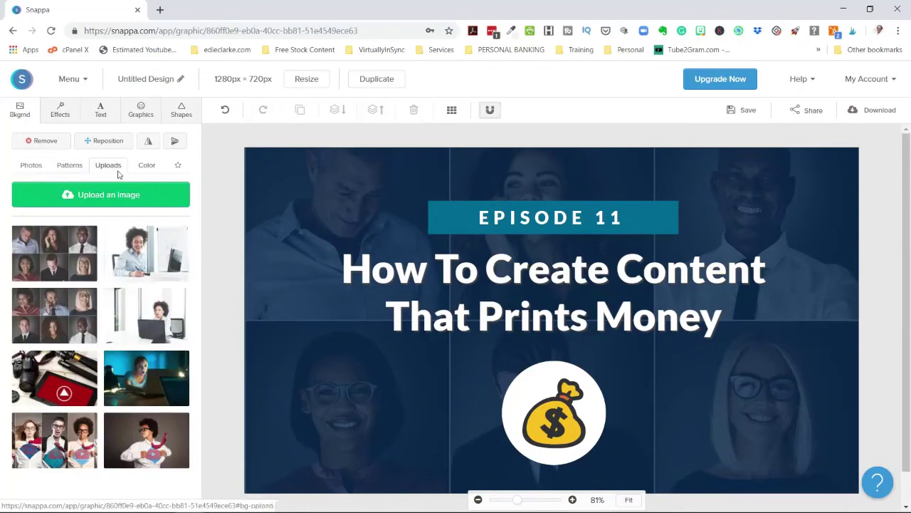
Remove the background, reapply the six-person collage upload, and bring up its reposition and scale controls
click(40, 142)
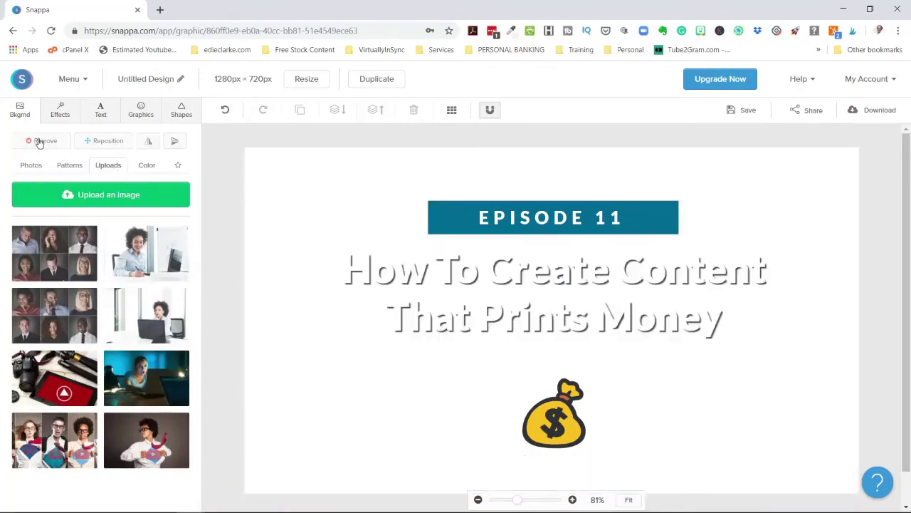
click(54, 265)
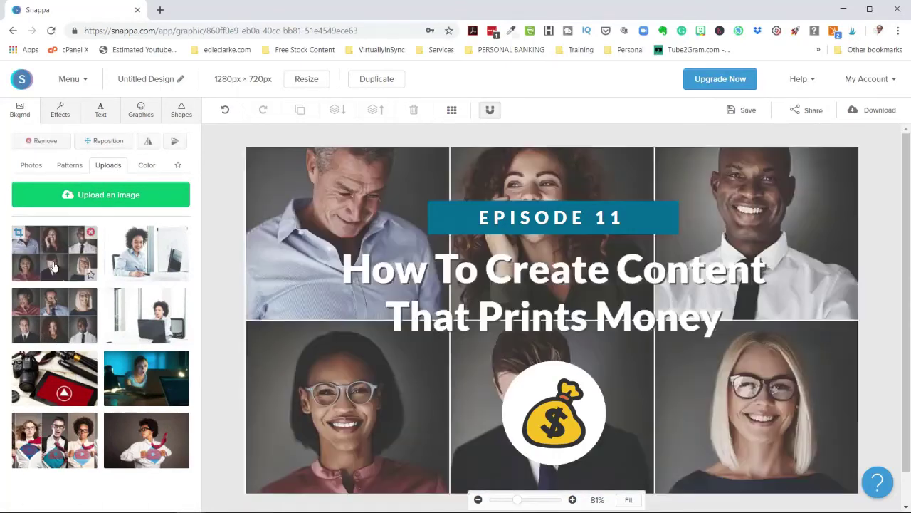
click(98, 146)
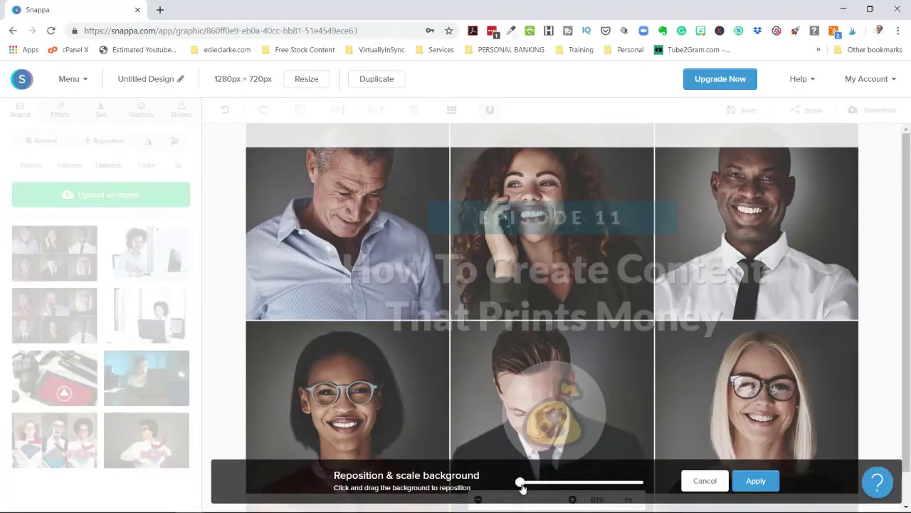
Nudge the collage background's scale slider and apply the change
drag(523, 484, 479, 479)
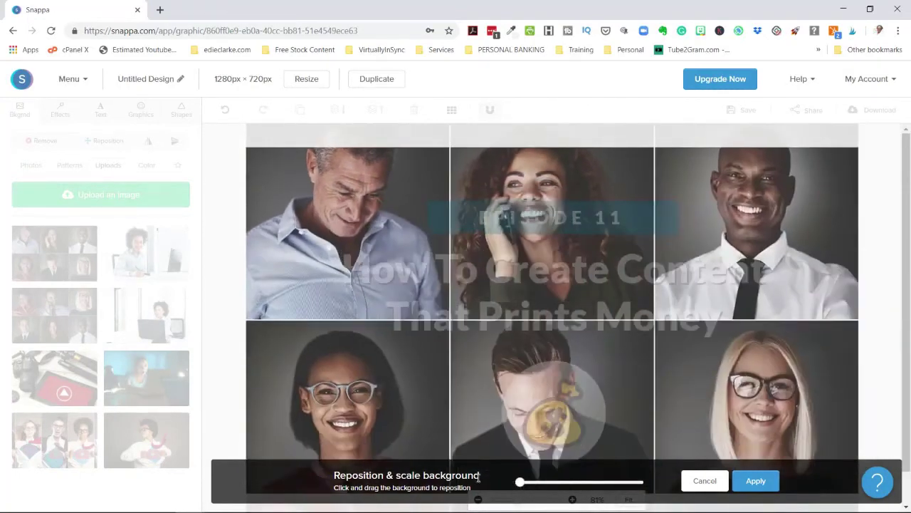
click(744, 487)
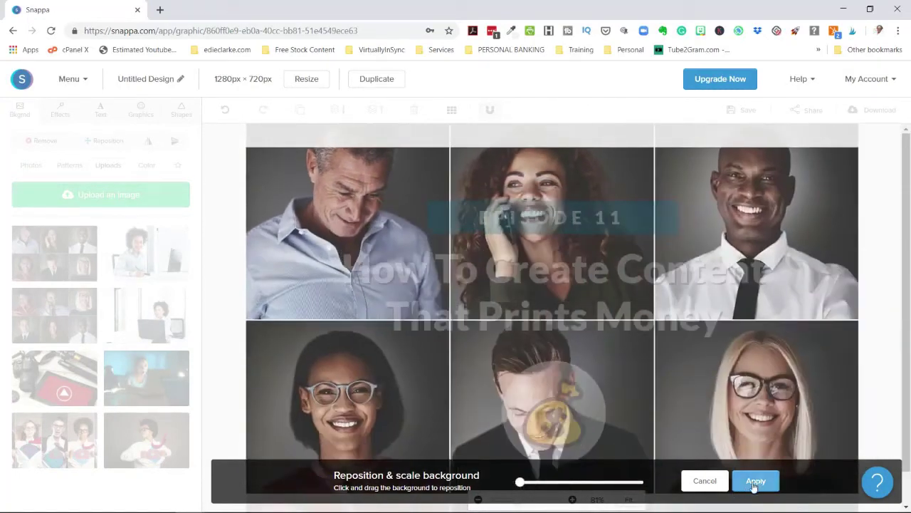